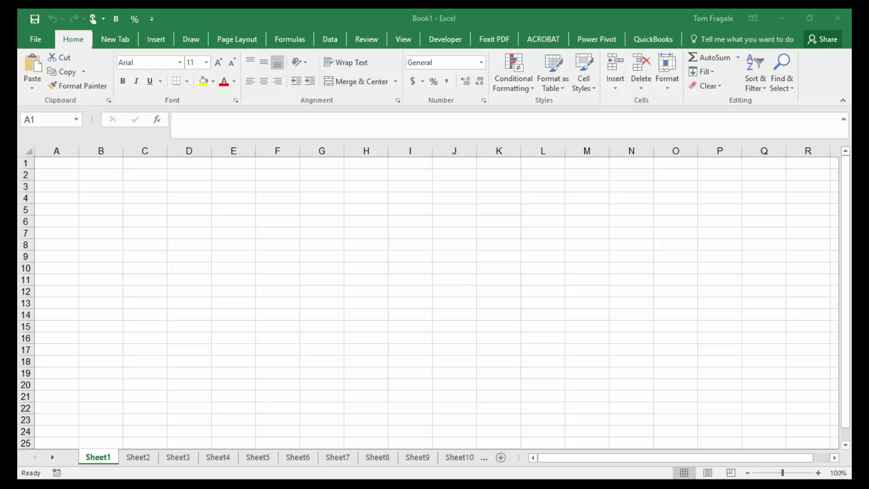
- Reveal the Windows taskbar over the blank Book1 workbook
{"action": "mouse_move", "coordinate": [163, 473]}
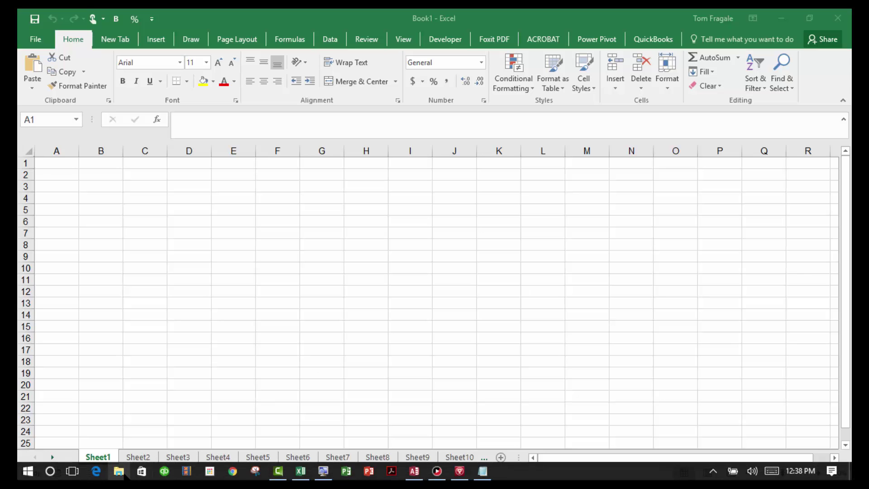
- Open the Customers CSV from the Documents folder with Notepad
{"action": "left_click", "coordinate": [118, 471]}
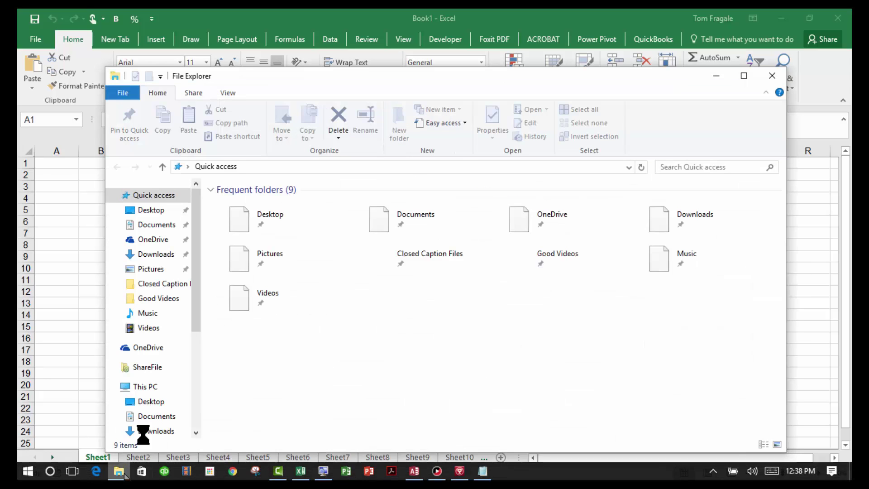
{"action": "left_click", "coordinate": [164, 227]}
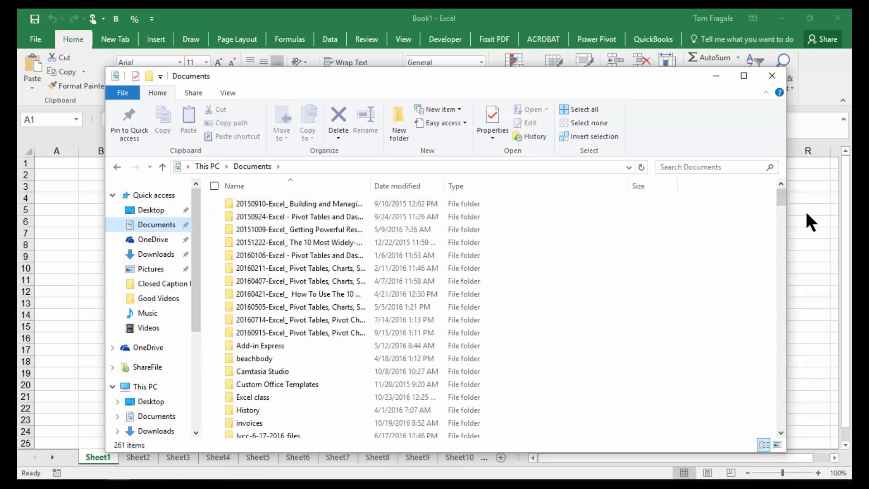
{"action": "left_click_drag", "start_coordinate": [781, 203], "coordinate": [784, 278]}
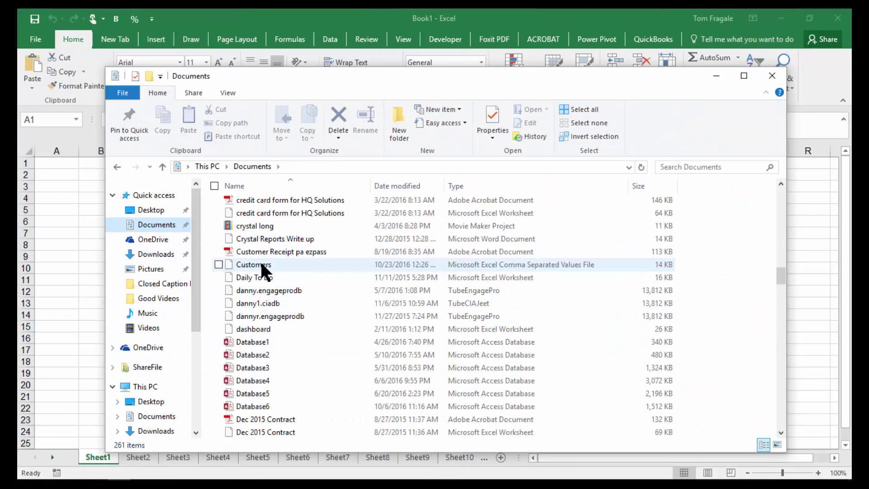
{"action": "left_click", "coordinate": [153, 266]}
{"action": "right_click", "coordinate": [261, 265]}
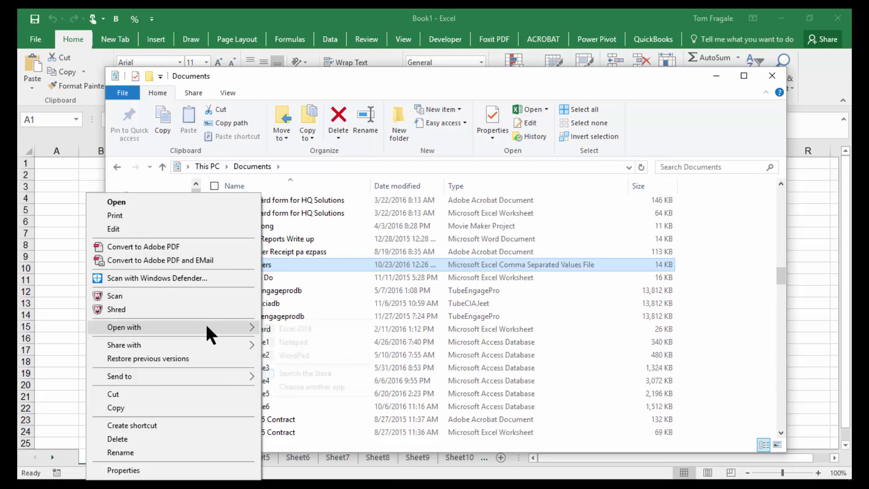
{"action": "mouse_move", "coordinate": [206, 326]}
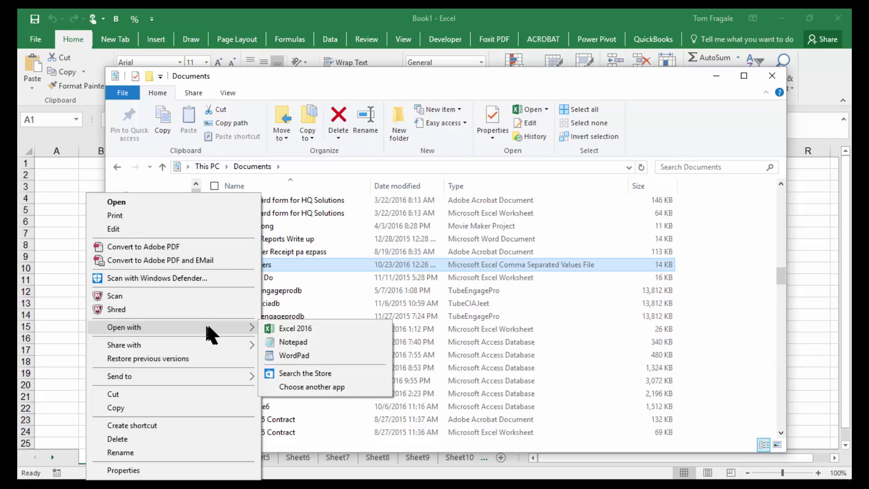
{"action": "left_click", "coordinate": [296, 341]}
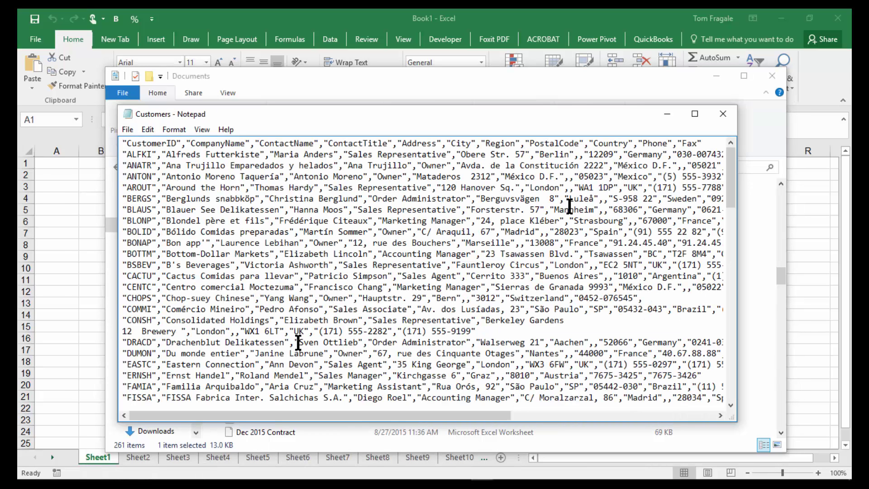
- Maximize Notepad to read the quoted CustomerID-through-Fax records
{"action": "left_click", "coordinate": [695, 114]}
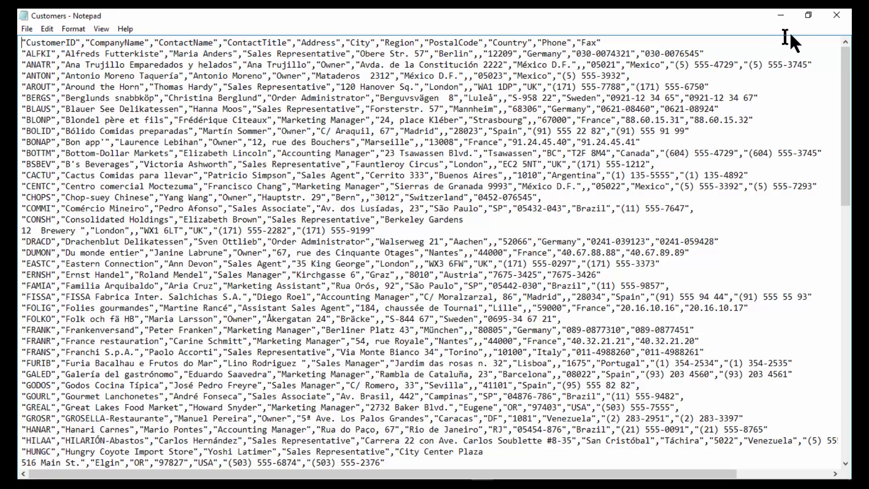
- Close Notepad, minimize File Explorer, and start browsing from Excel's File > Open
{"action": "left_click", "coordinate": [833, 18]}
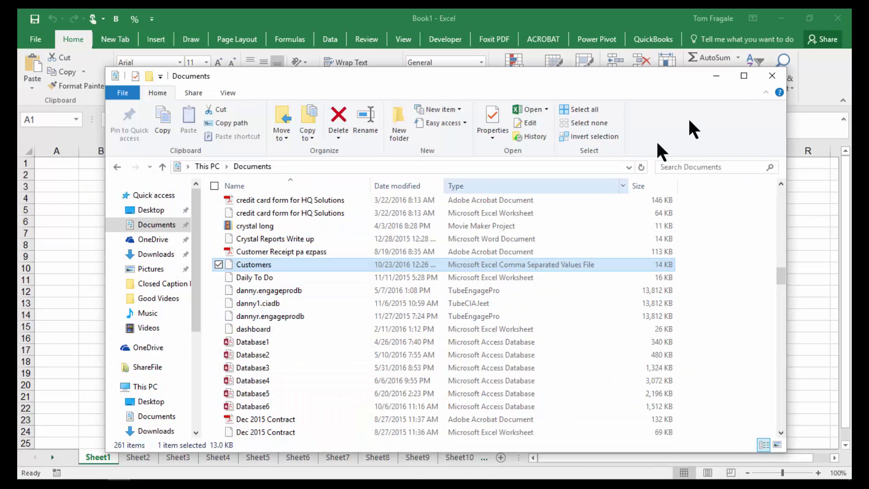
{"action": "left_click", "coordinate": [716, 75]}
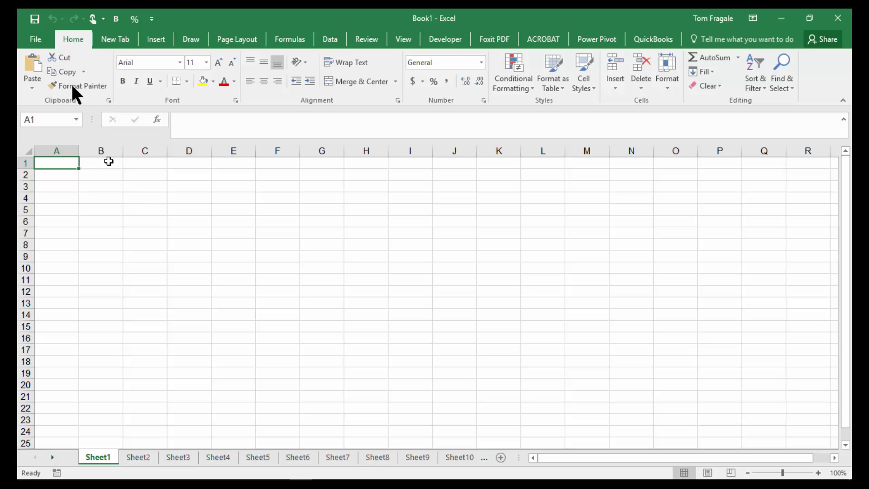
{"action": "left_click", "coordinate": [38, 38]}
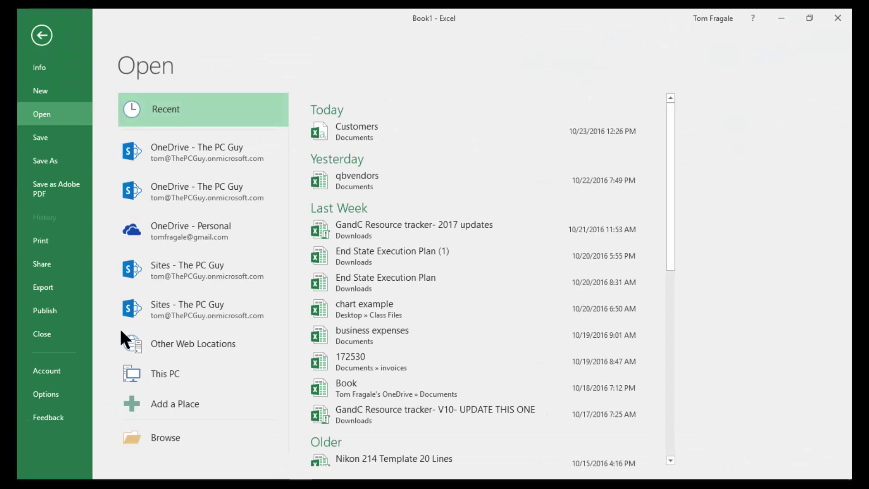
{"action": "left_click", "coordinate": [159, 438]}
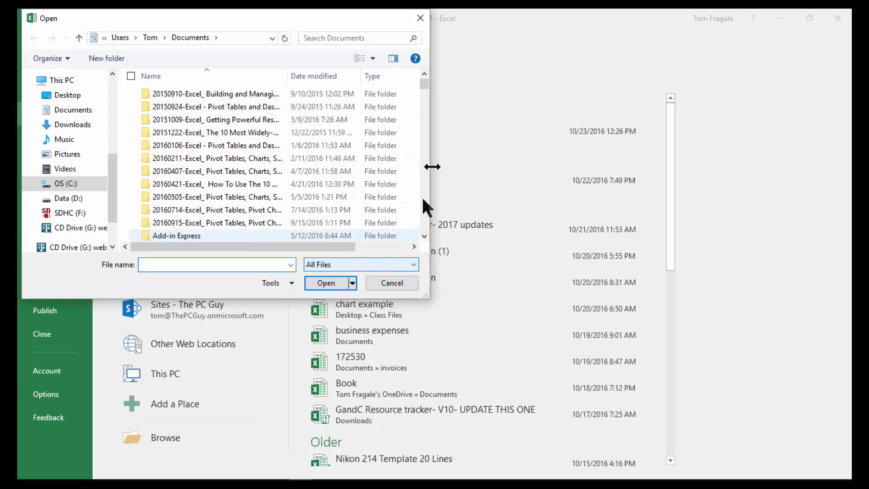
- Filter the Documents folder in the Open dialog to Text Files to show Customers
{"action": "left_click_drag", "start_coordinate": [425, 84], "coordinate": [427, 127]}
{"action": "left_click", "coordinate": [428, 129]}
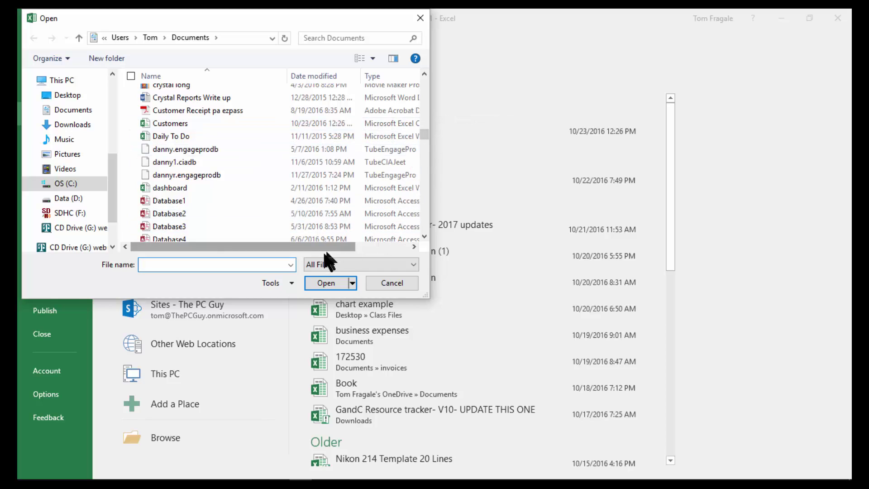
{"action": "left_click", "coordinate": [410, 267]}
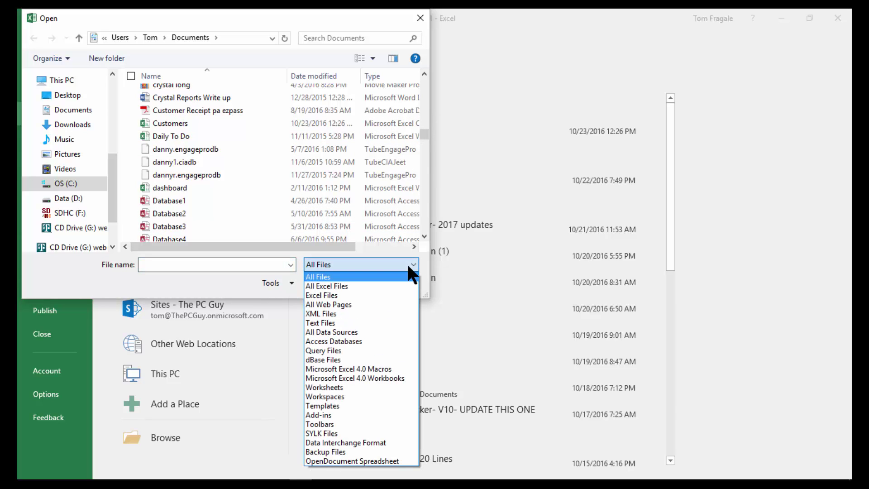
{"action": "left_click", "coordinate": [334, 322]}
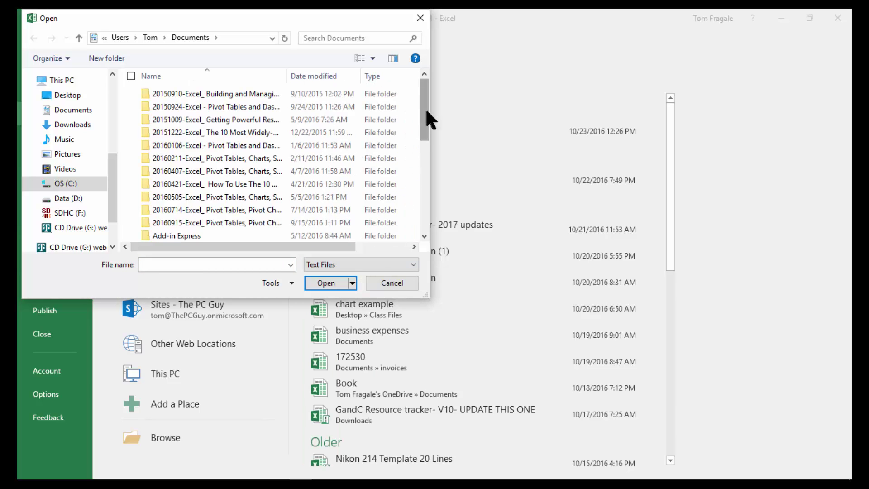
{"action": "left_click_drag", "start_coordinate": [427, 113], "coordinate": [415, 217]}
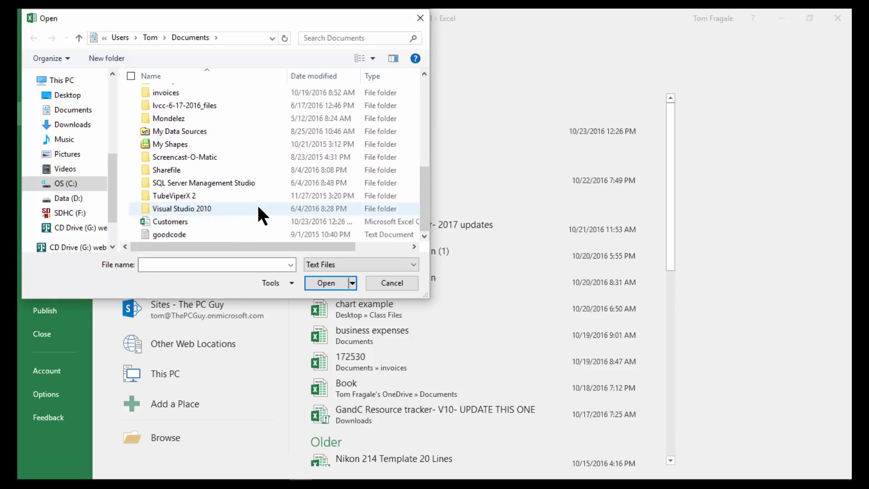
- Open the Customers text file as a worksheet and save it, raising the CSV format prompt
{"action": "double_click", "coordinate": [173, 221]}
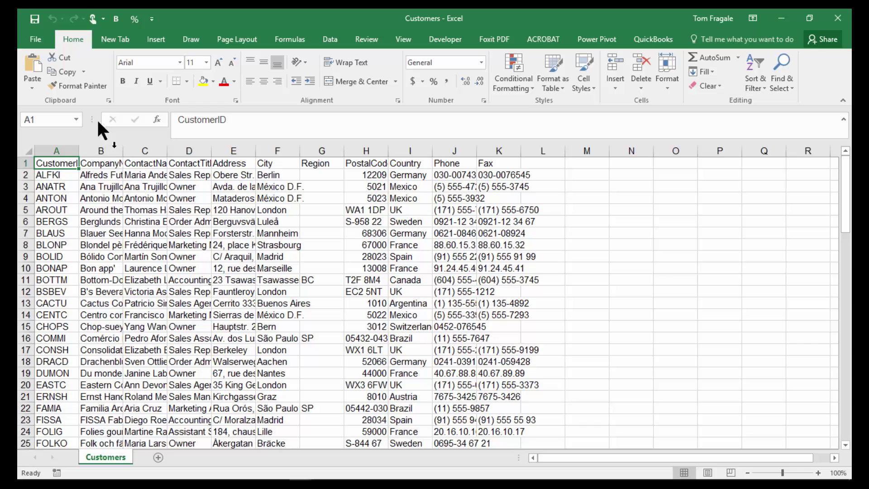
{"action": "left_click", "coordinate": [34, 19]}
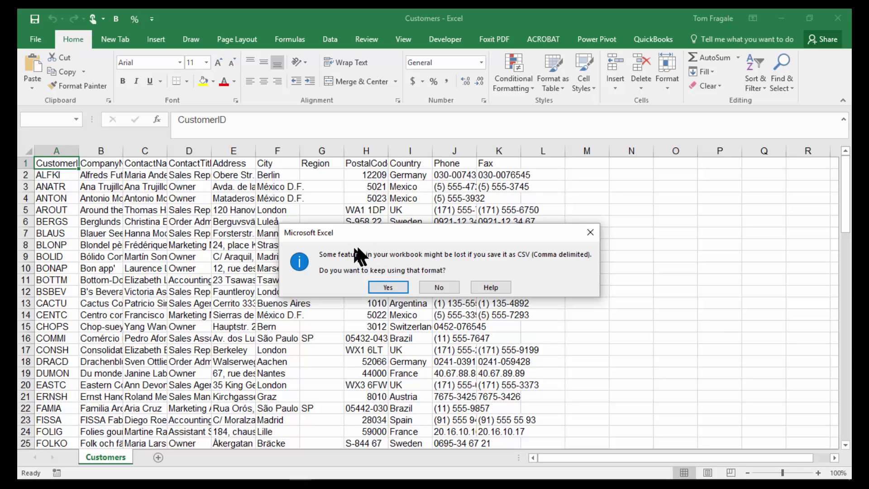
- Decline CSV format and save Customers as an Excel Workbook in OneDrive Documents
{"action": "left_click", "coordinate": [435, 288]}
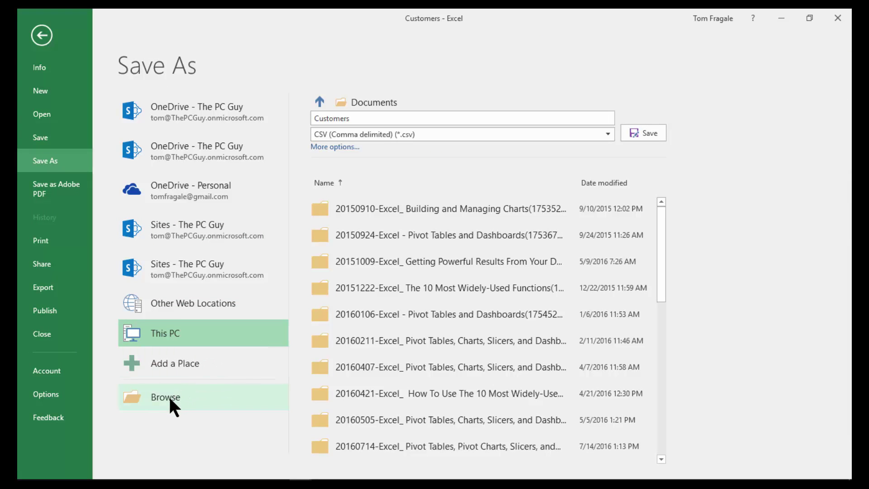
{"action": "left_click", "coordinate": [169, 399]}
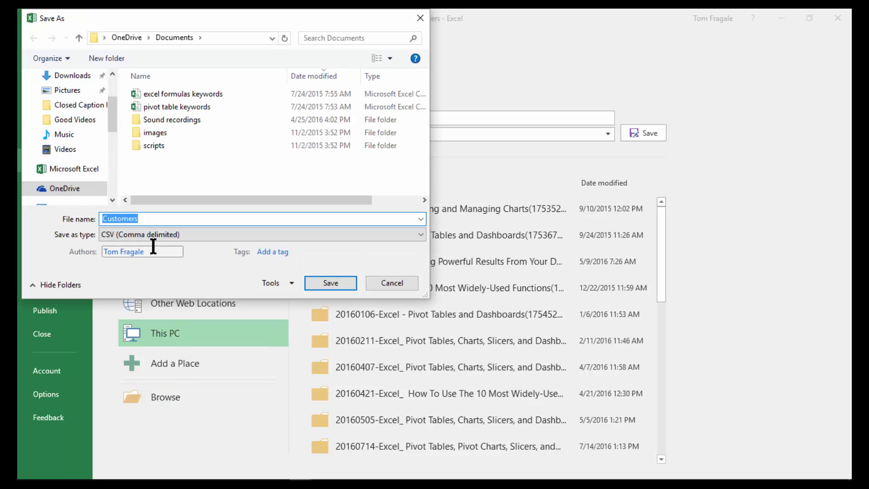
{"action": "left_click", "coordinate": [161, 234]}
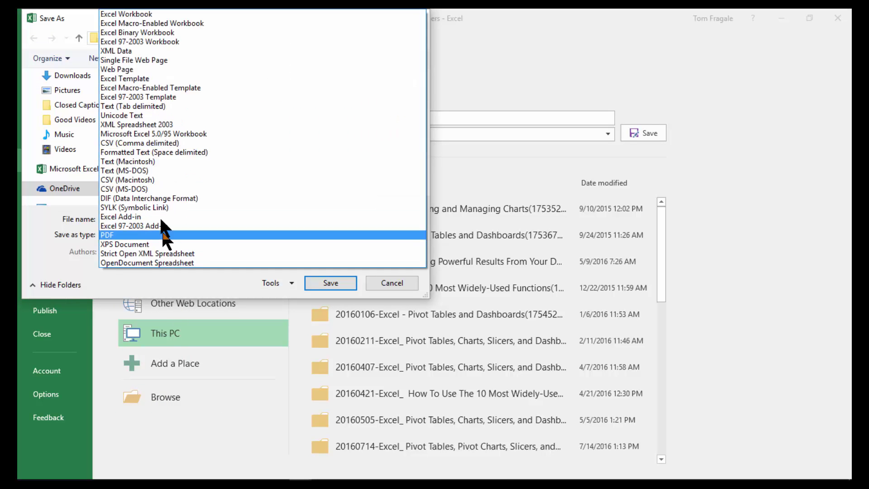
{"action": "left_click", "coordinate": [129, 13]}
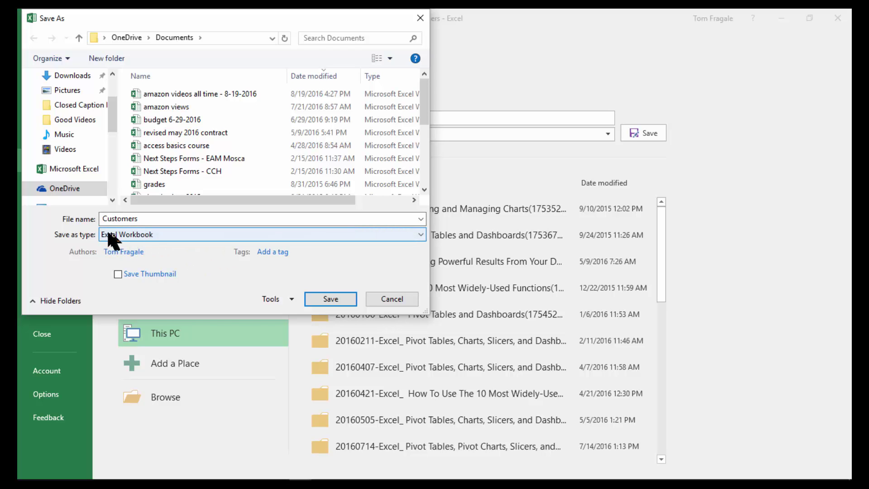
{"action": "left_click", "coordinate": [330, 299]}
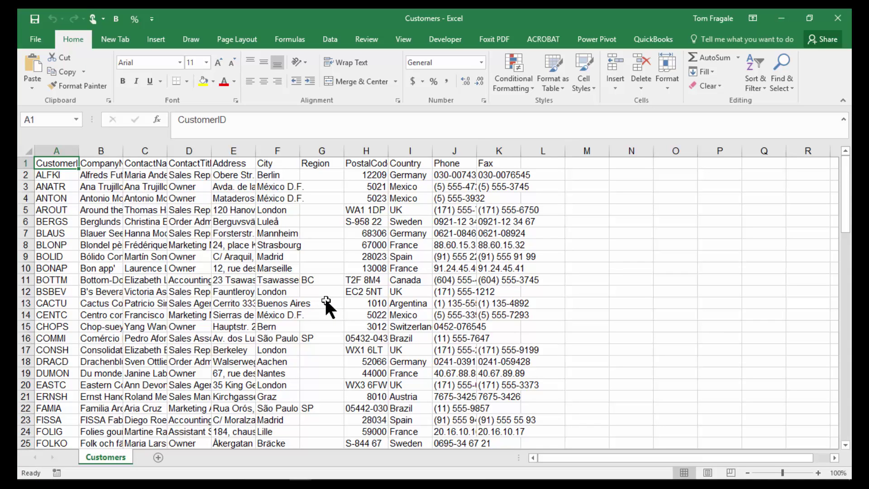
- Close the Customers workbook and start a new blank workbook with Ctrl+N
{"action": "left_click", "coordinate": [38, 41]}
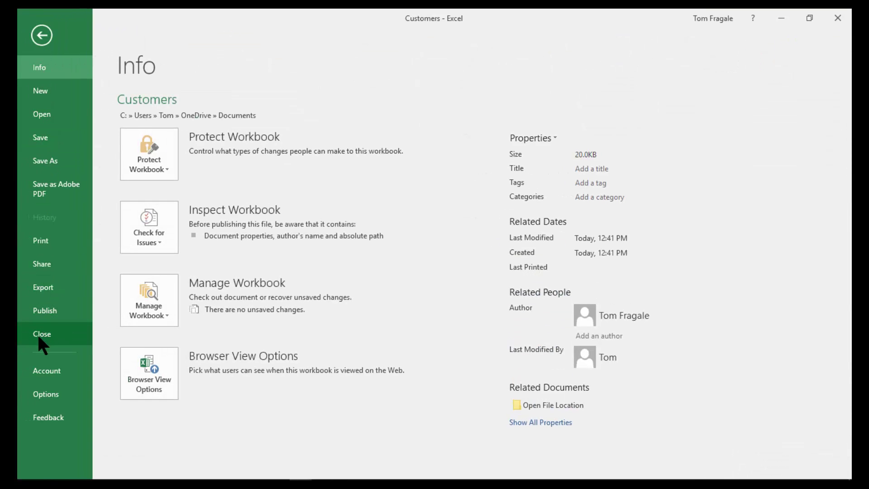
{"action": "left_click", "coordinate": [42, 334]}
{"action": "key", "text": "ctrl+n"}
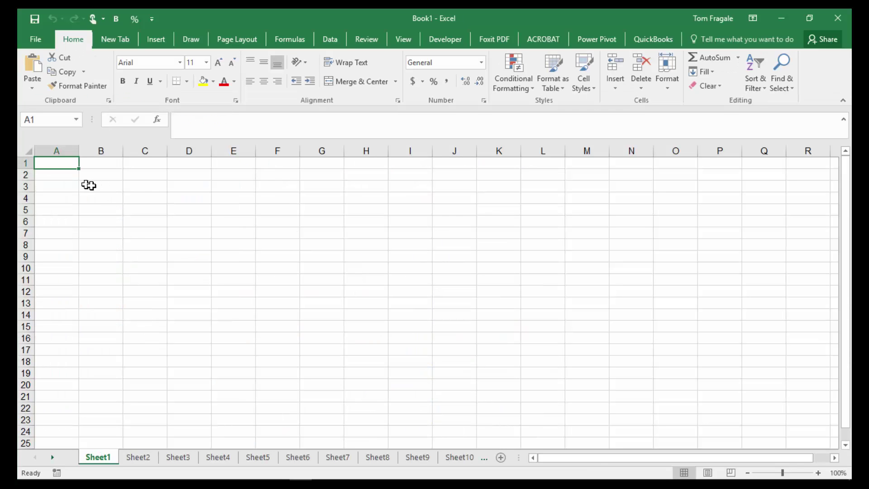
- Start a Data > From Text import and pick Customers from Documents
{"action": "left_click", "coordinate": [331, 41]}
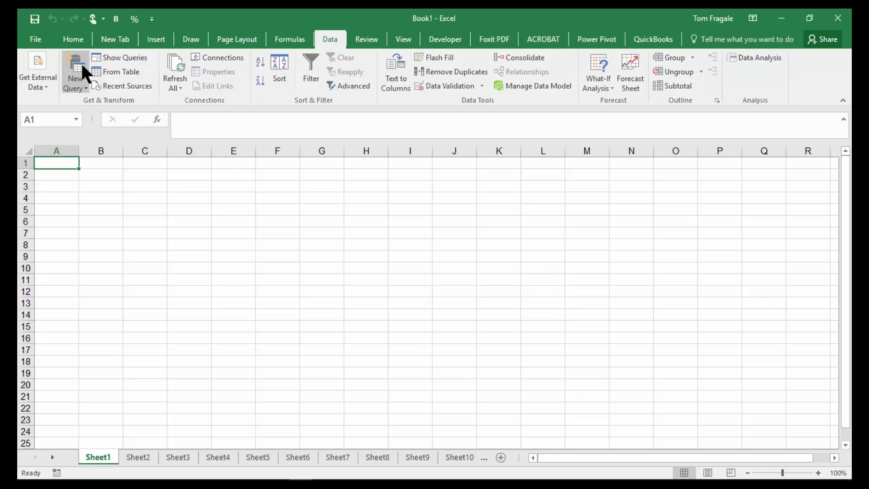
{"action": "left_click", "coordinate": [42, 89]}
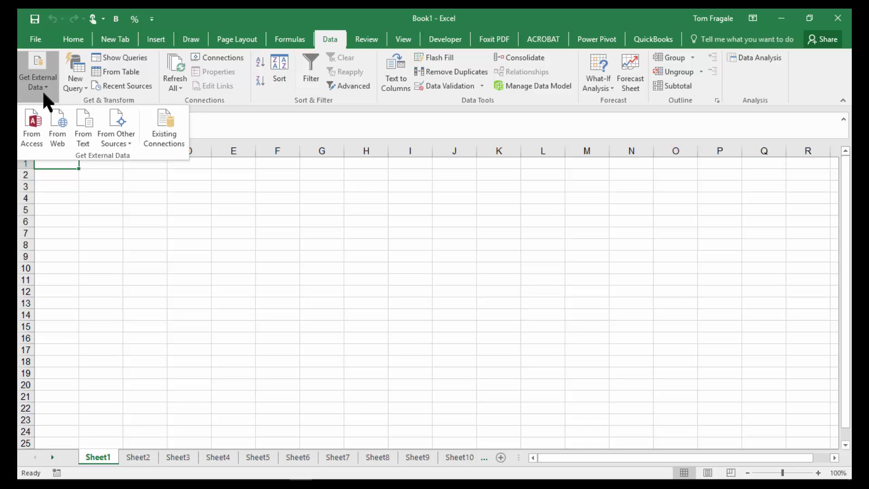
{"action": "left_click", "coordinate": [86, 123]}
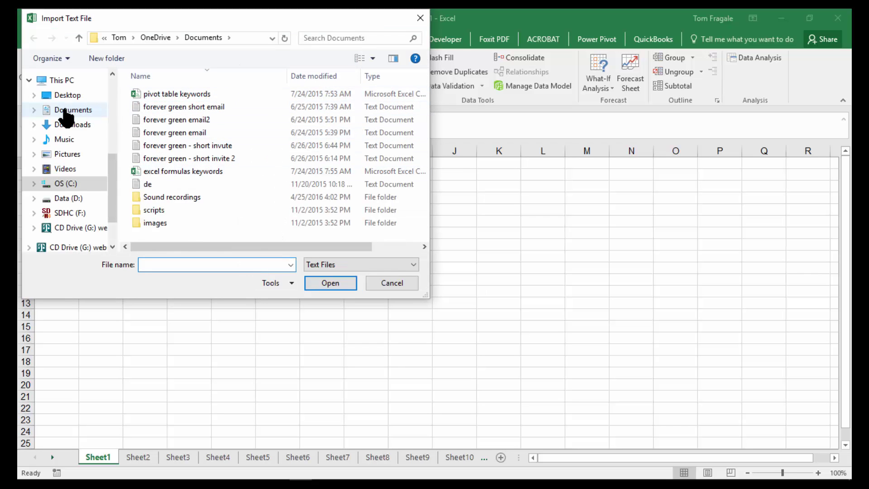
{"action": "left_click", "coordinate": [86, 110]}
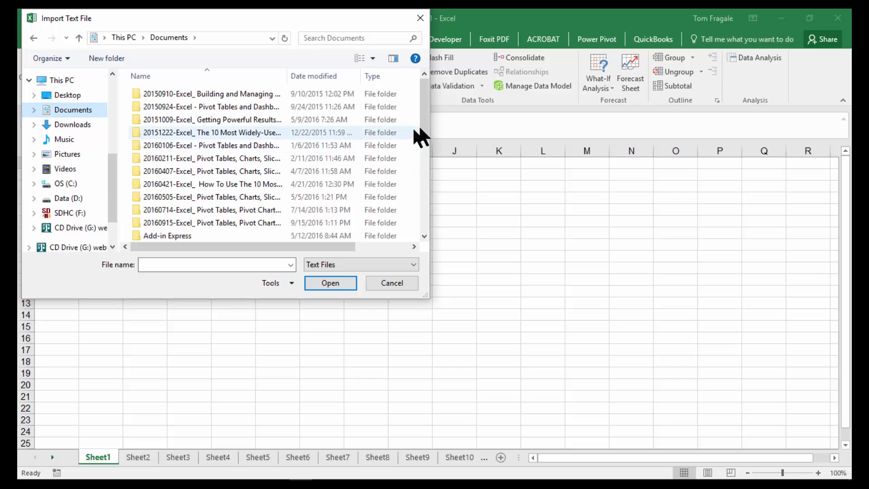
{"action": "left_click_drag", "start_coordinate": [427, 132], "coordinate": [423, 230]}
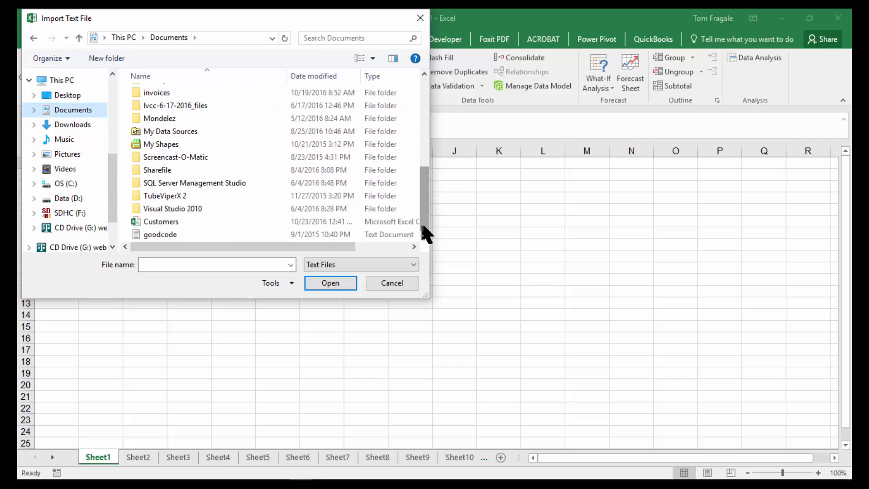
{"action": "double_click", "coordinate": [163, 218]}
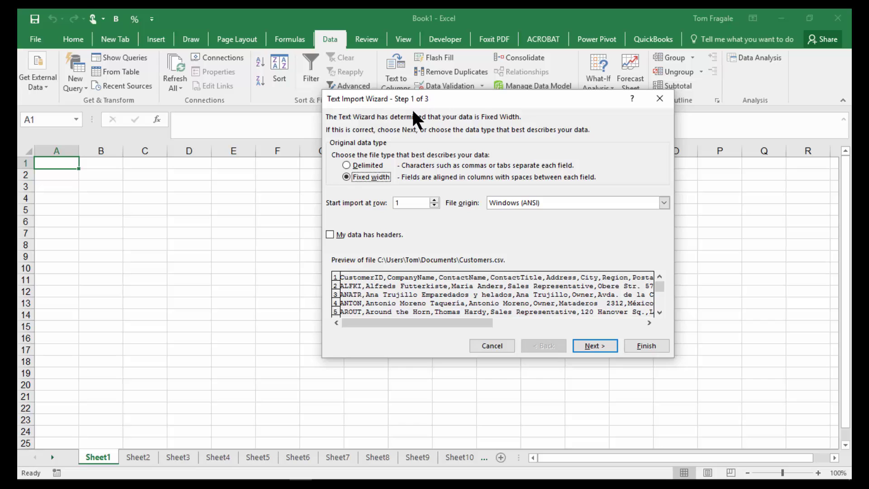
- Make the import Delimited, splitting at commas instead of tabs with the " qualifier
{"action": "left_click", "coordinate": [349, 164]}
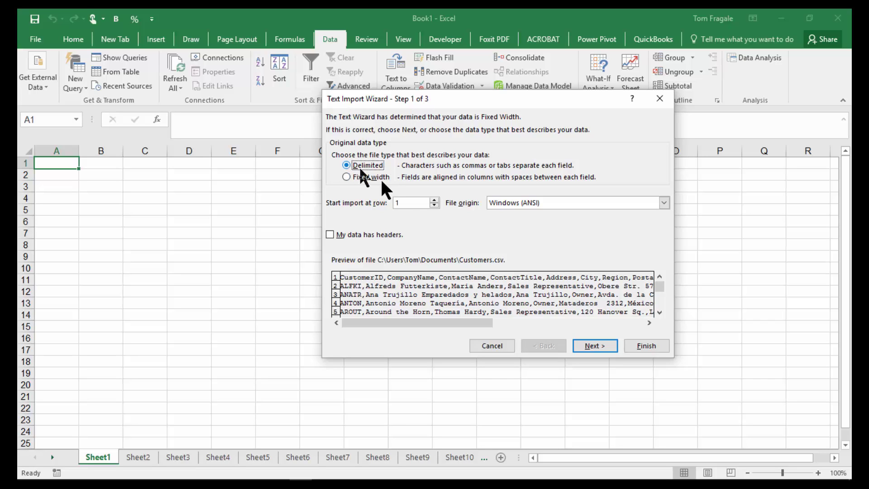
{"action": "left_click", "coordinate": [593, 347]}
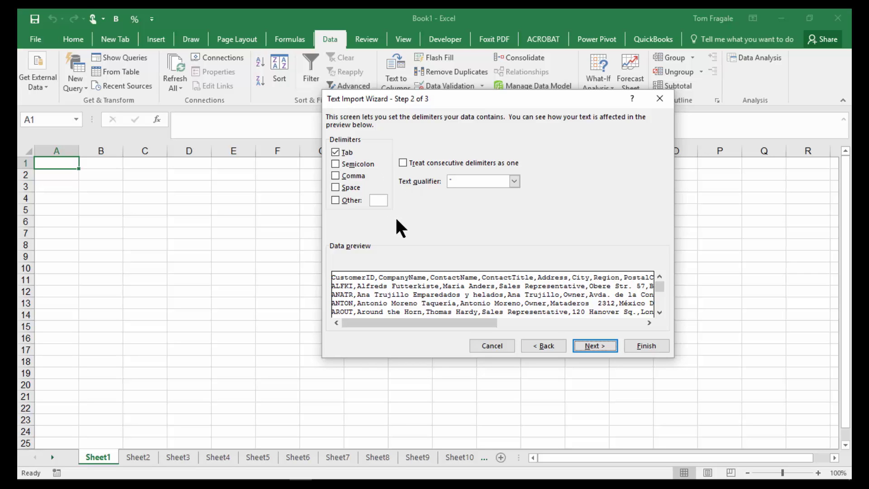
{"action": "left_click", "coordinate": [336, 153]}
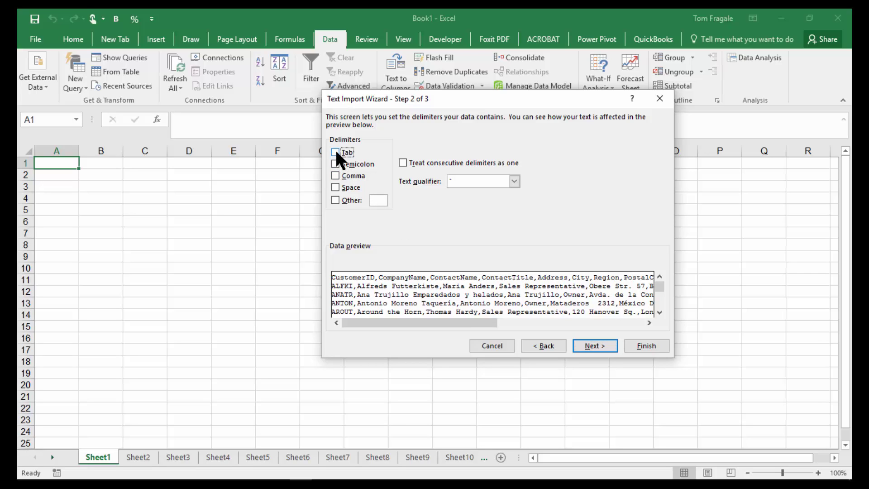
{"action": "left_click", "coordinate": [336, 176]}
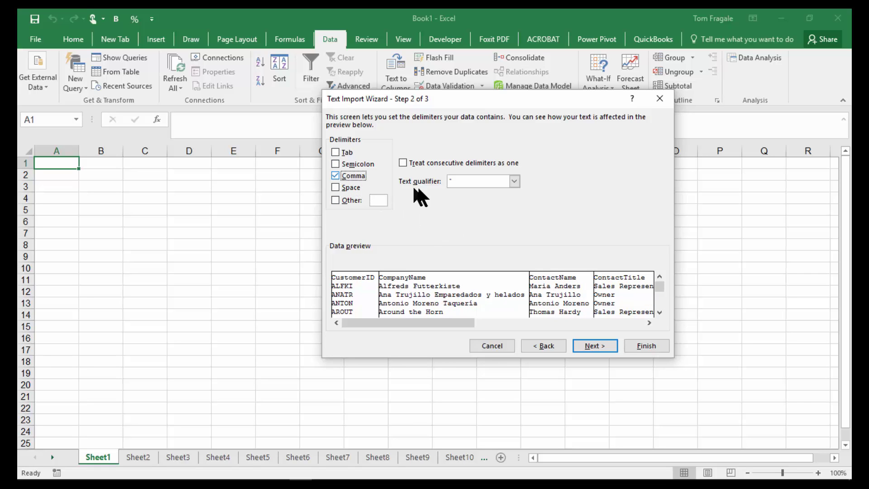
{"action": "left_click", "coordinate": [515, 181]}
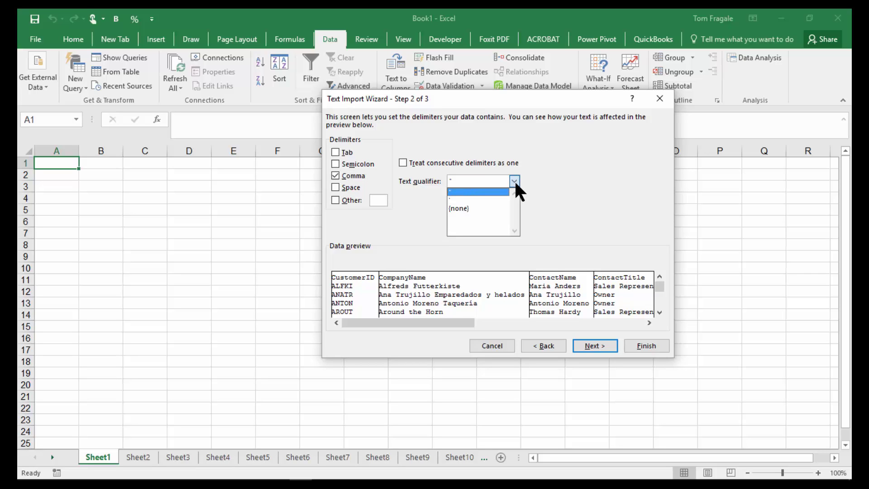
{"action": "left_click", "coordinate": [455, 192]}
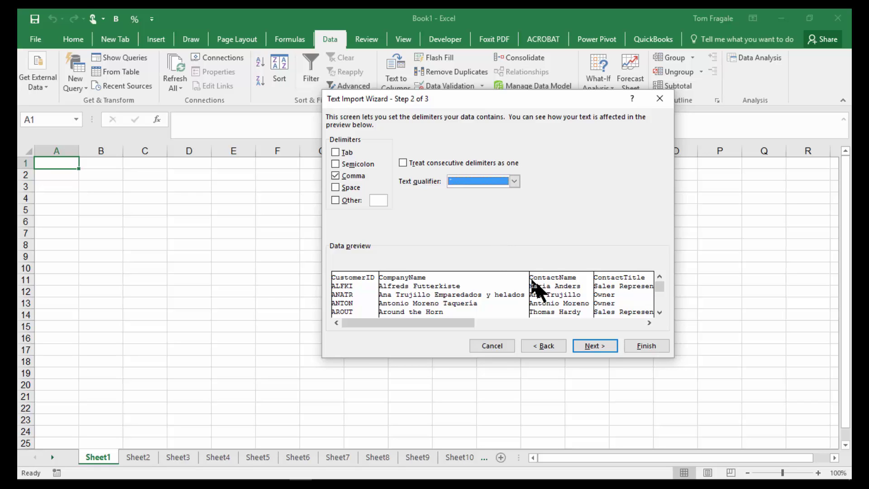
- Check the CompanyName and ContactName columns in the preview and finish the wizard
{"action": "left_click", "coordinate": [593, 347]}
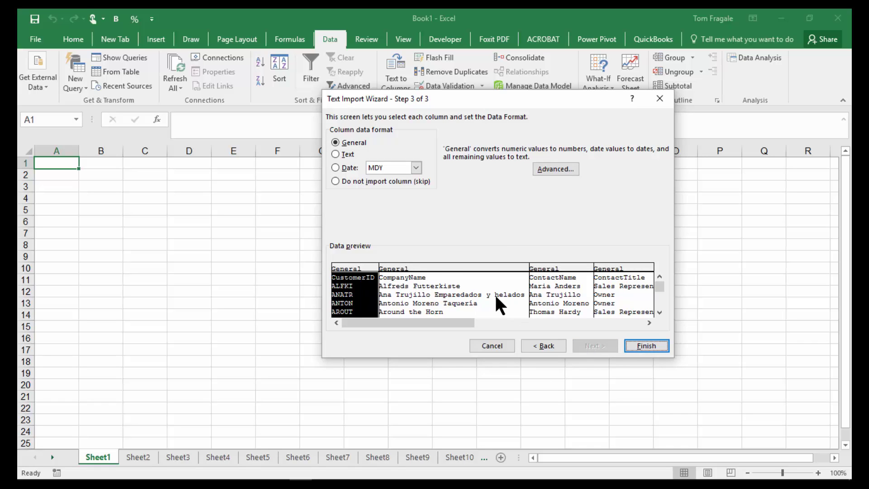
{"action": "left_click", "coordinate": [445, 270]}
{"action": "left_click", "coordinate": [539, 269]}
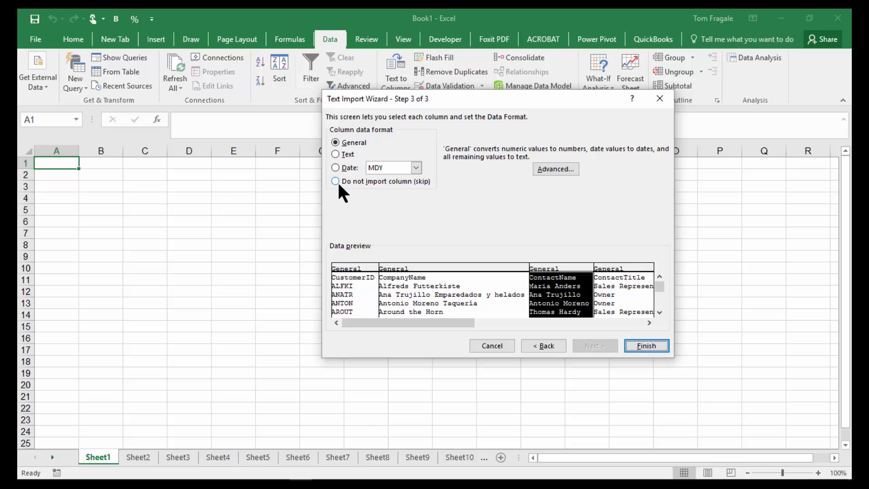
{"action": "left_click", "coordinate": [480, 268]}
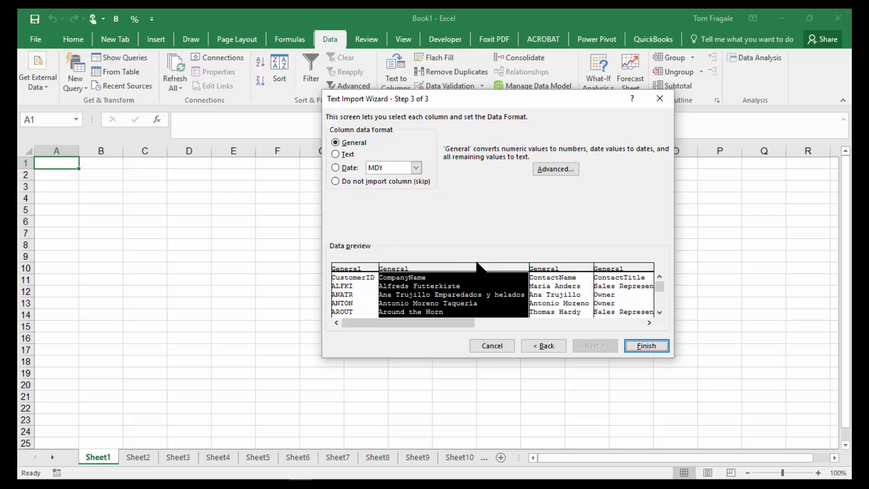
{"action": "left_click", "coordinate": [646, 346]}
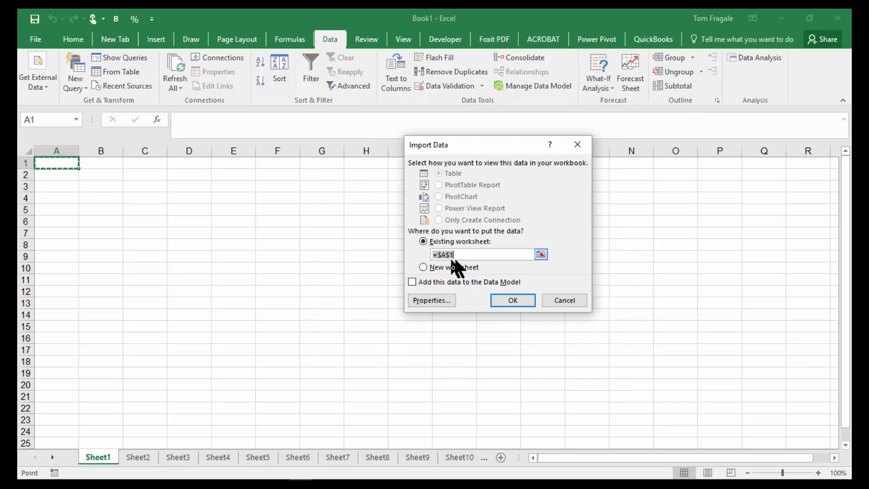
- Confirm the import destination as existing worksheet cell $A$1
{"action": "left_click", "coordinate": [504, 300]}
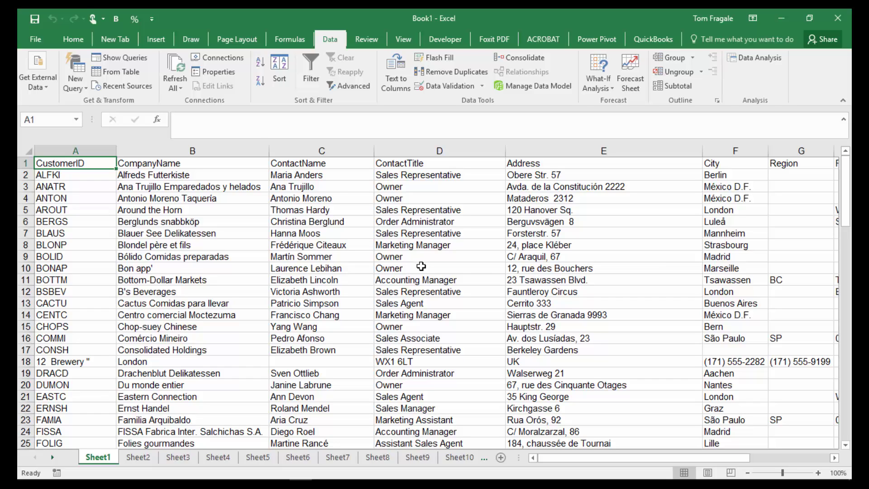
- Save the workbook as customers2 (Excel Workbook) in OneDrive Documents, dismissing the OneDrive sign-in prompt
{"action": "left_click", "coordinate": [35, 21]}
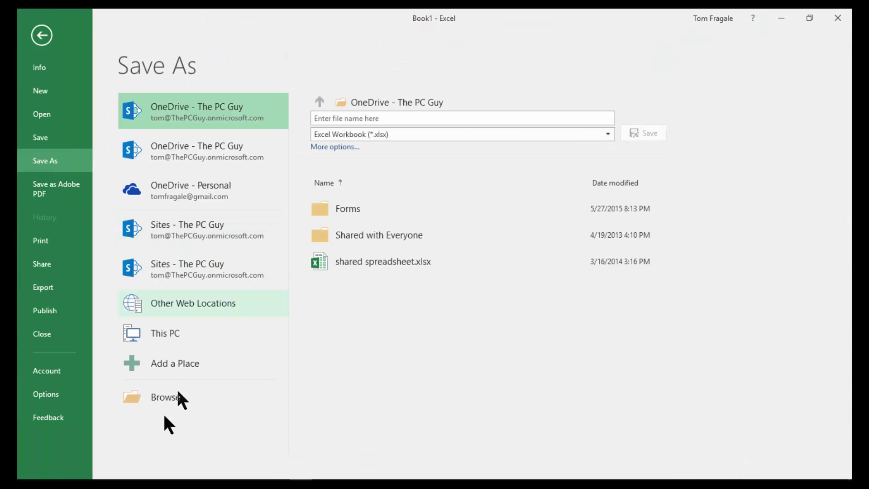
{"action": "left_click", "coordinate": [169, 398]}
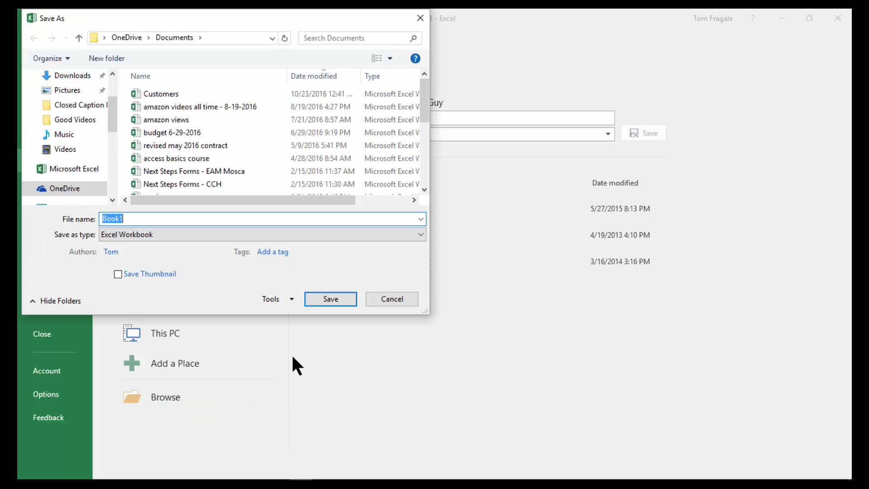
{"action": "type", "text": "custom"}
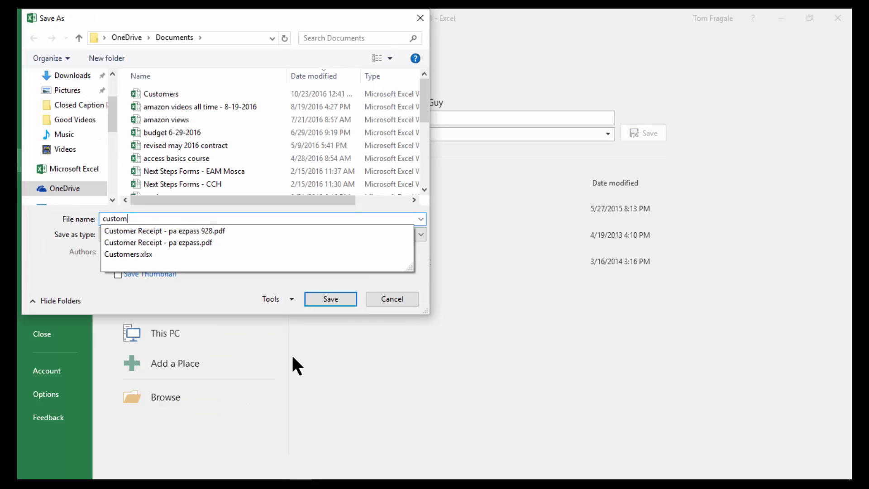
{"action": "type", "text": "ers"}
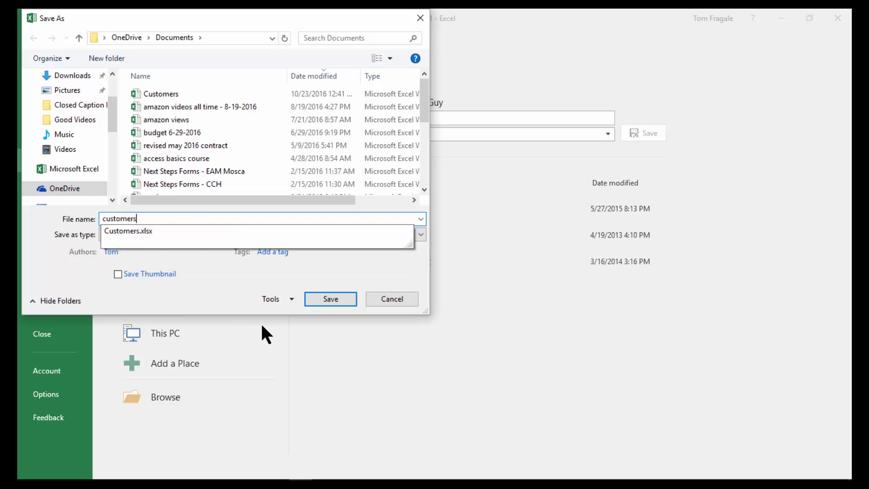
{"action": "type", "text": "2"}
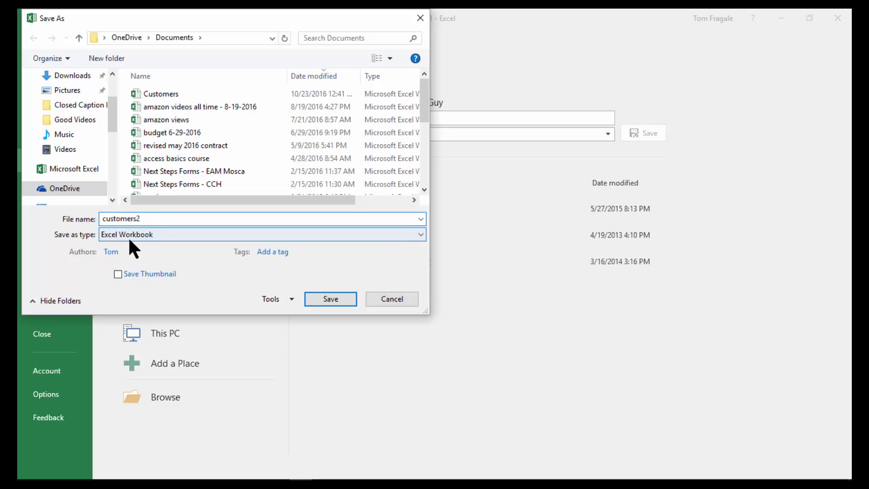
{"action": "left_click", "coordinate": [325, 295]}
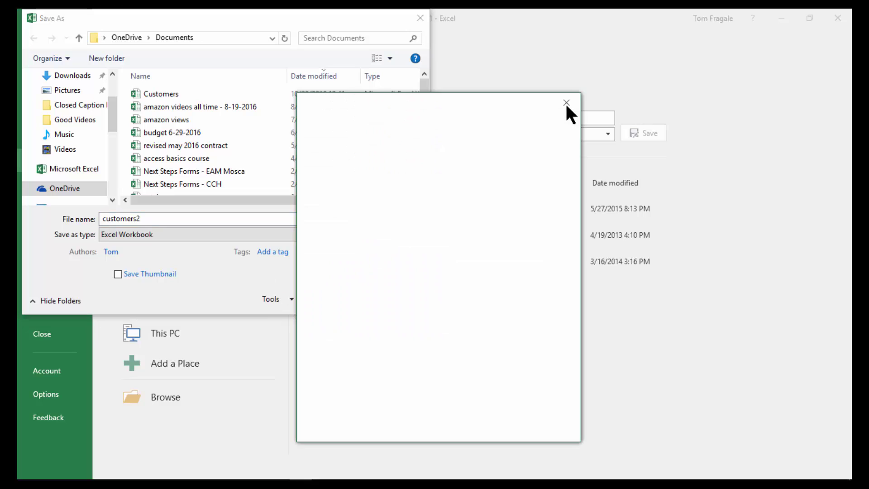
{"action": "left_click", "coordinate": [566, 103]}
{"action": "left_click", "coordinate": [330, 298]}
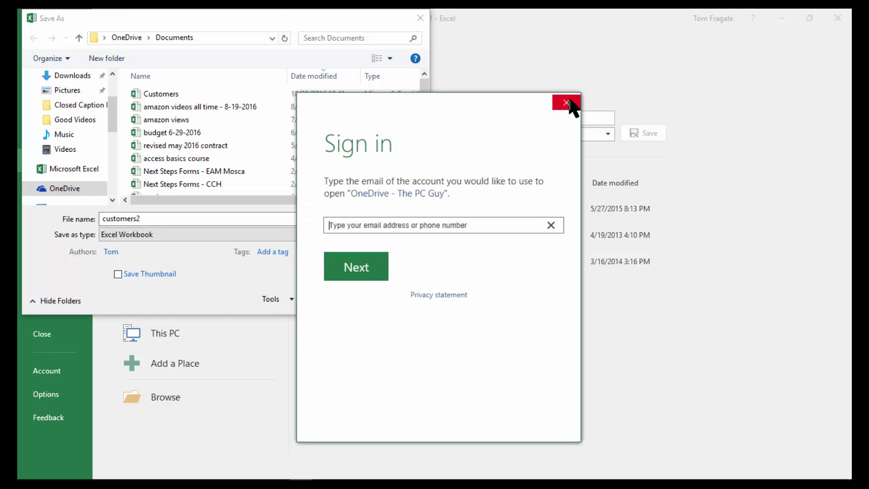
{"action": "left_click", "coordinate": [567, 103]}
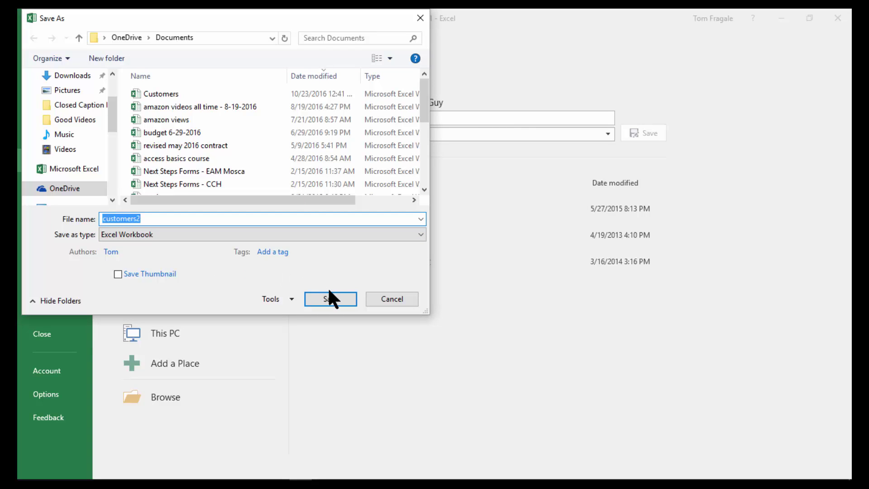
{"action": "left_click", "coordinate": [331, 300]}
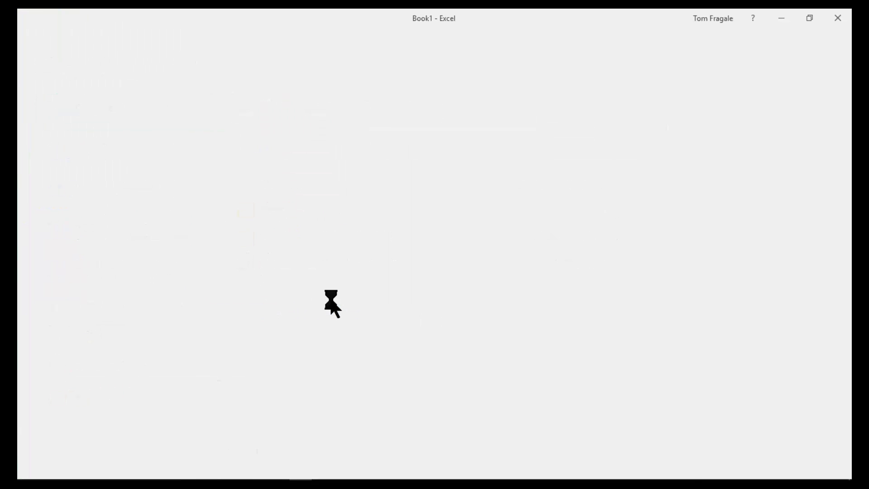